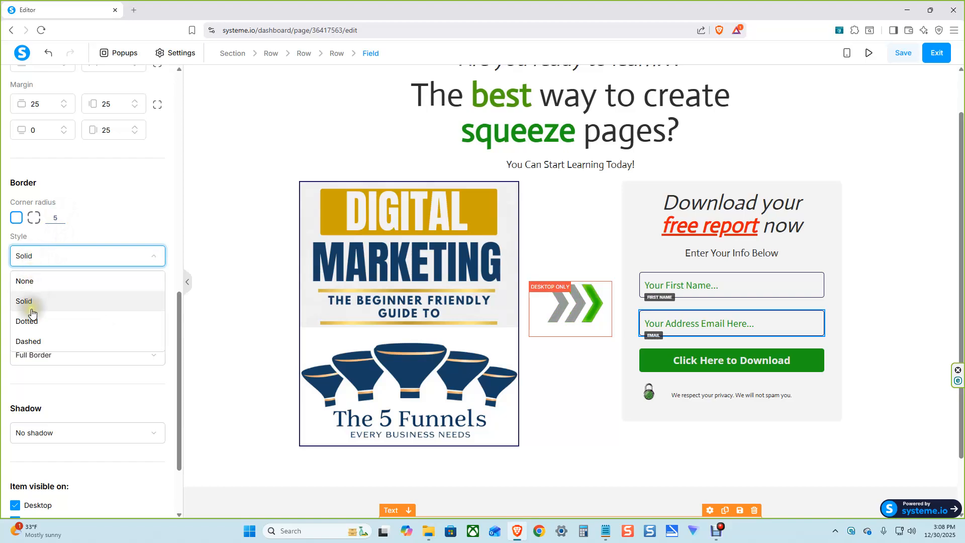
- Keep the email field's border style Solid and change its border color to the saved yellow ebd71b
click(120, 218)
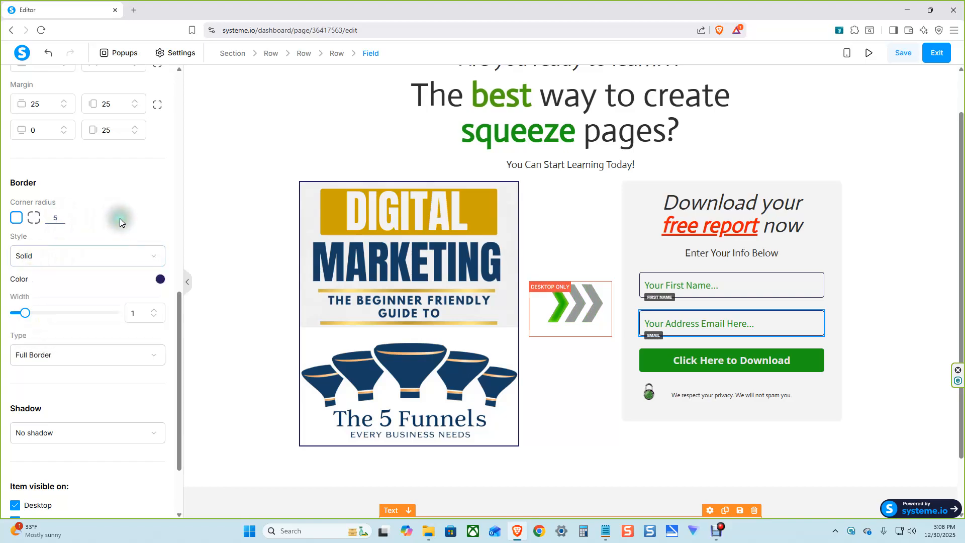
click(160, 279)
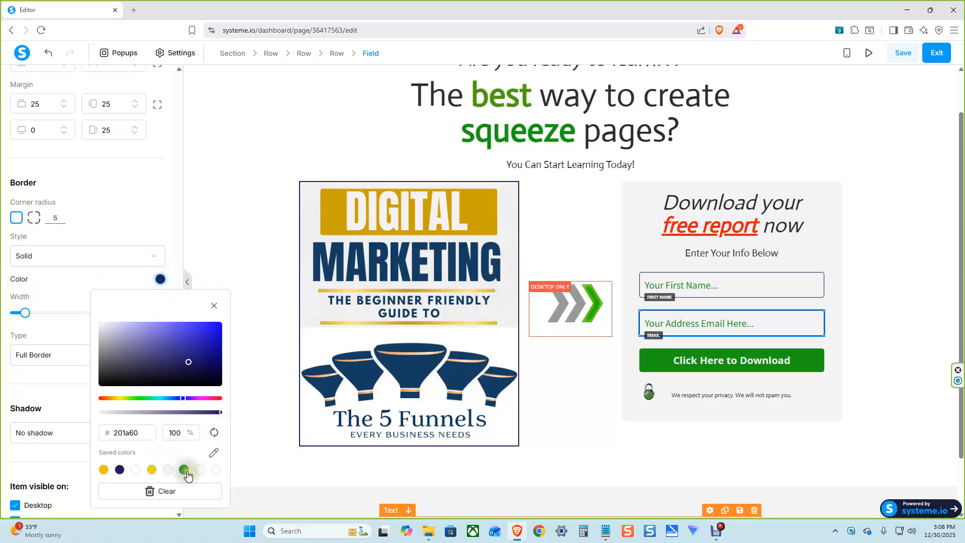
click(152, 469)
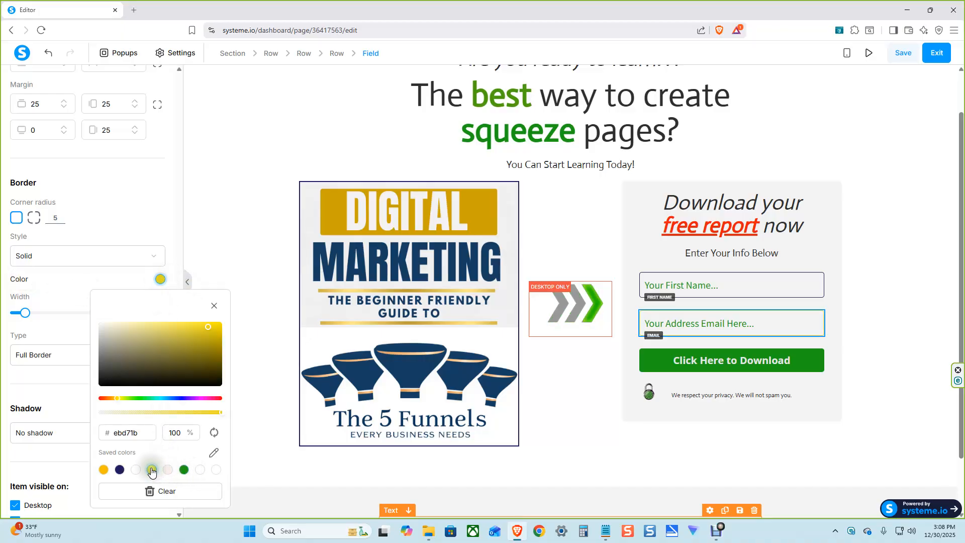
click(159, 280)
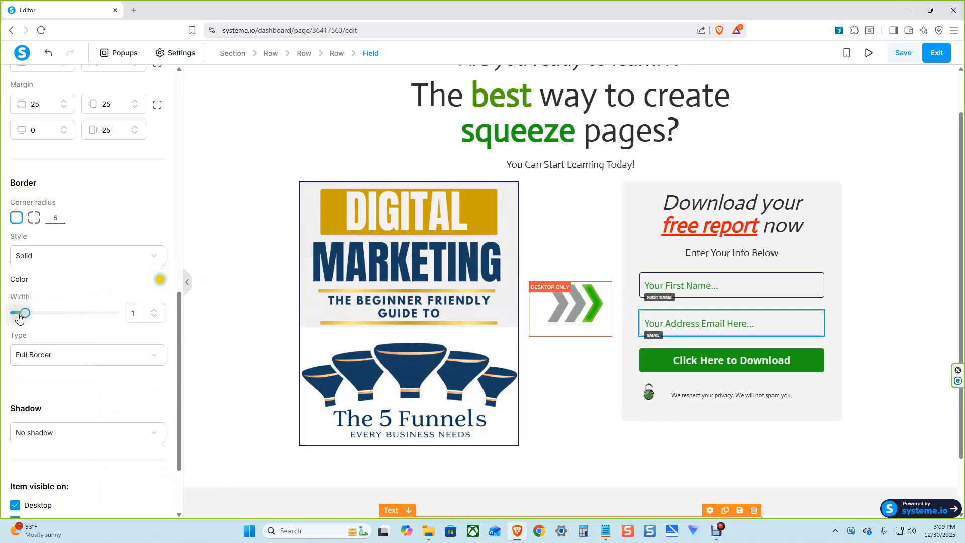
- Set the email field's border width to 4
click(154, 310)
click(153, 310)
click(154, 310)
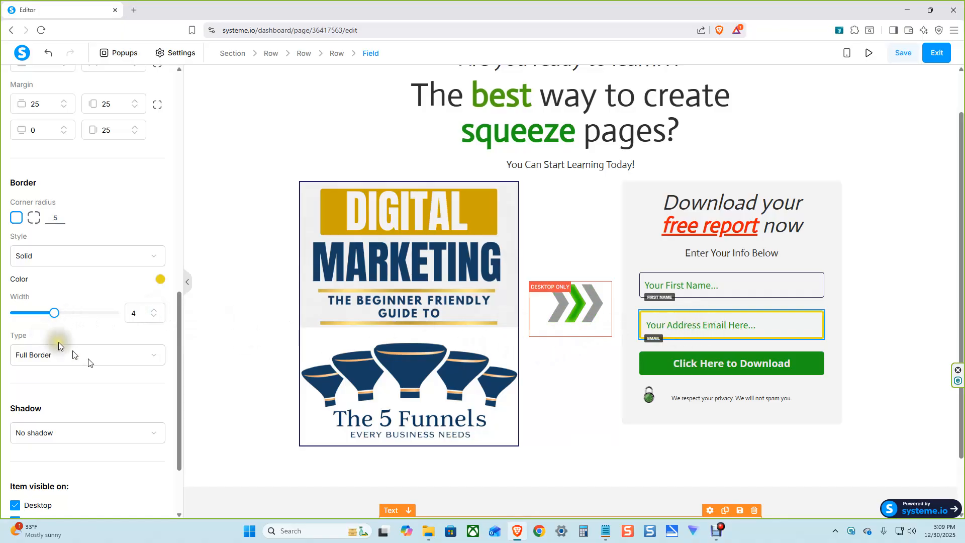
- Reduce the email field's border width to 0
click(154, 317)
click(154, 317)
click(154, 317)
click(155, 317)
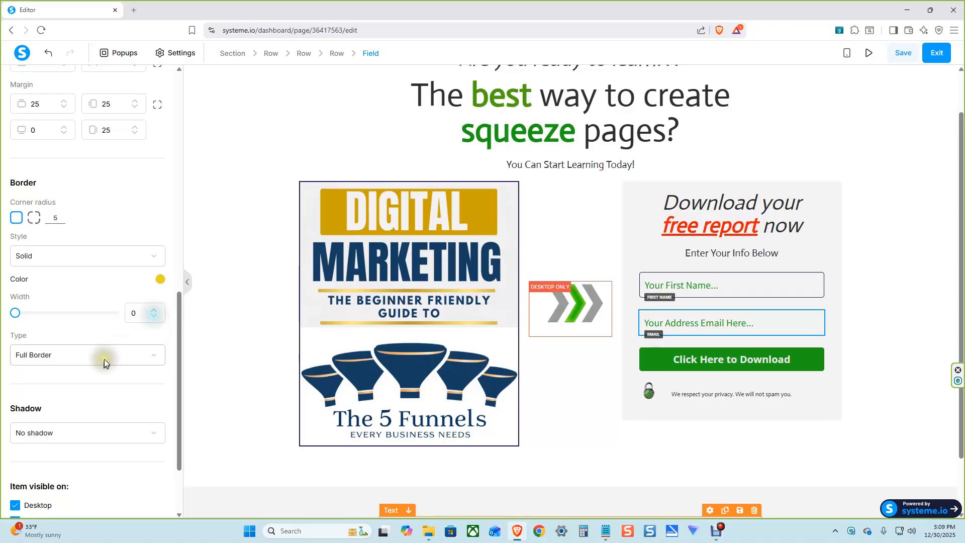
scroll(105, 358, down, 2)
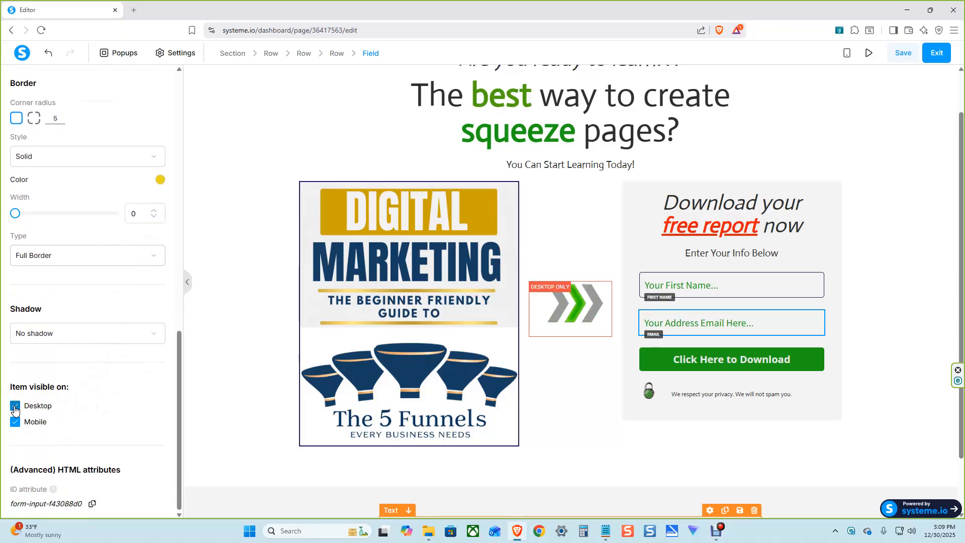
scroll(74, 380, up, 10)
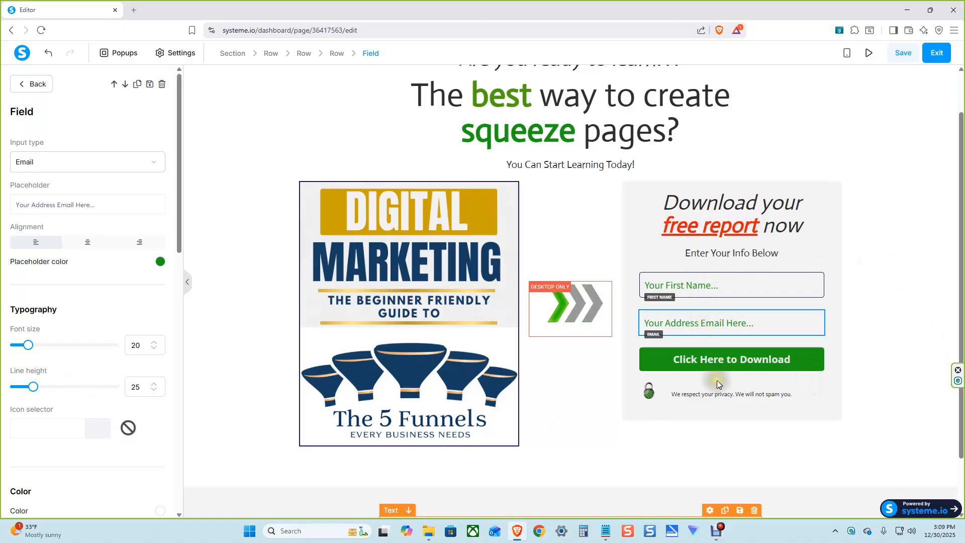
- Select the download button and set its action to Submit form with redirection to the next step
click(715, 362)
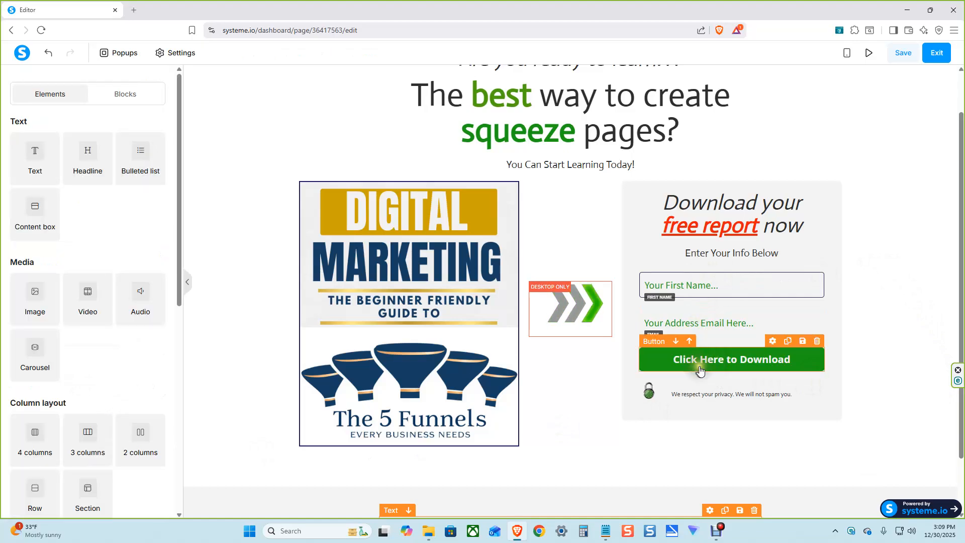
click(681, 358)
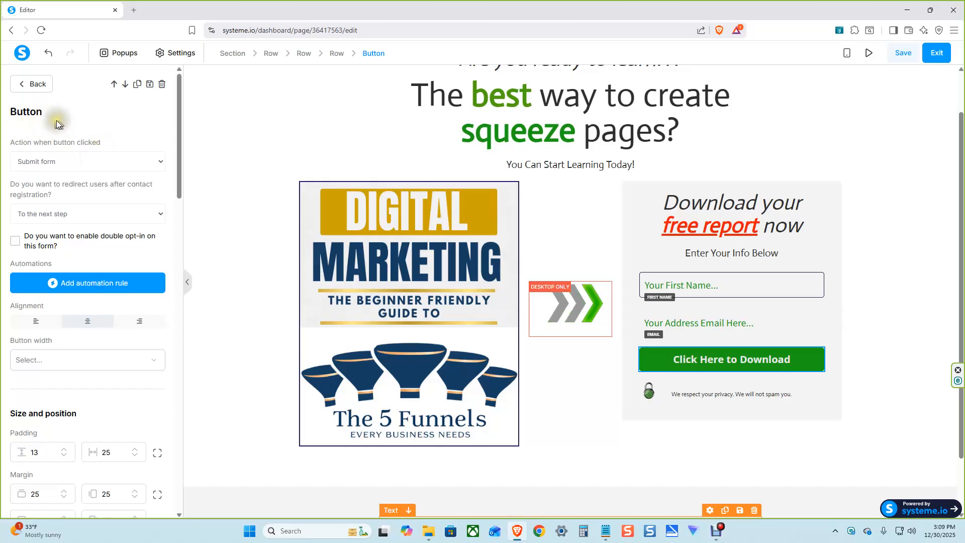
drag(7, 142, 110, 143)
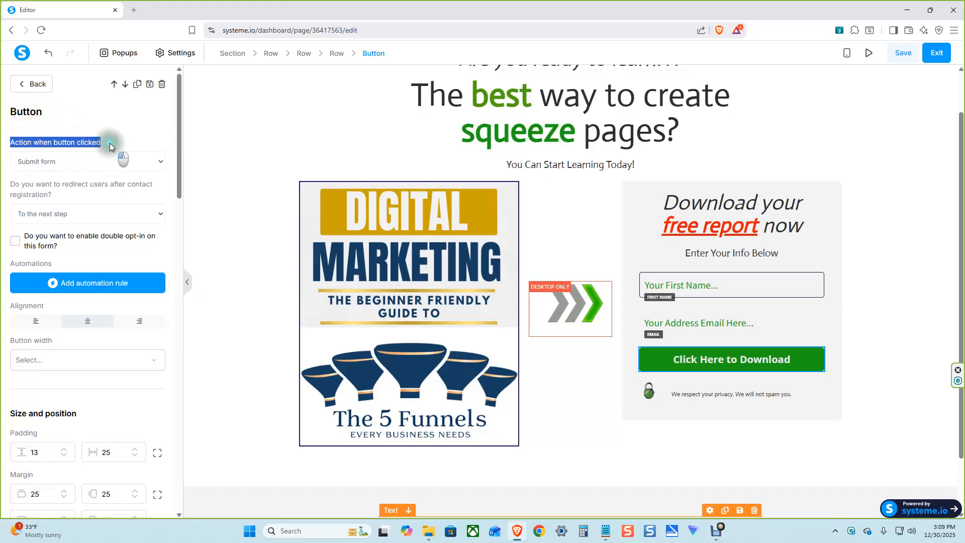
click(158, 161)
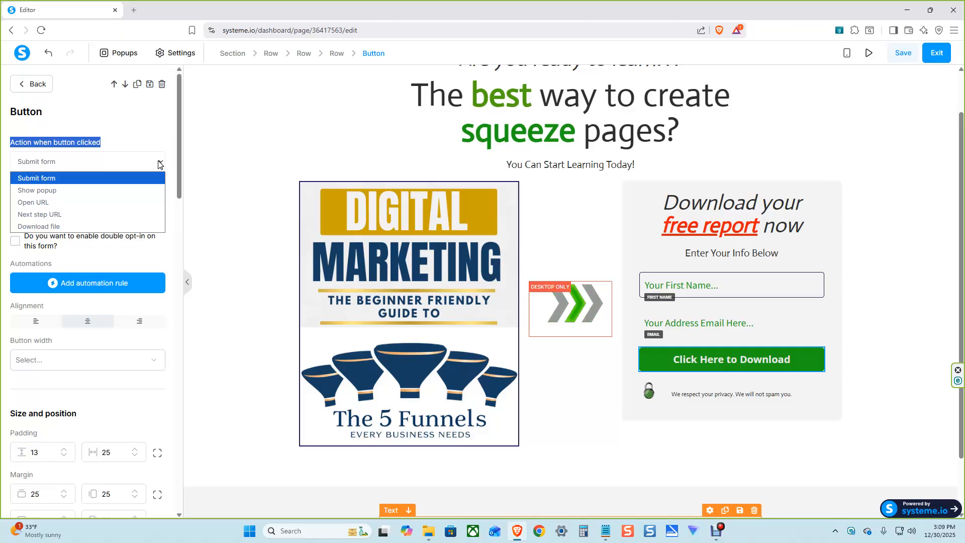
click(142, 177)
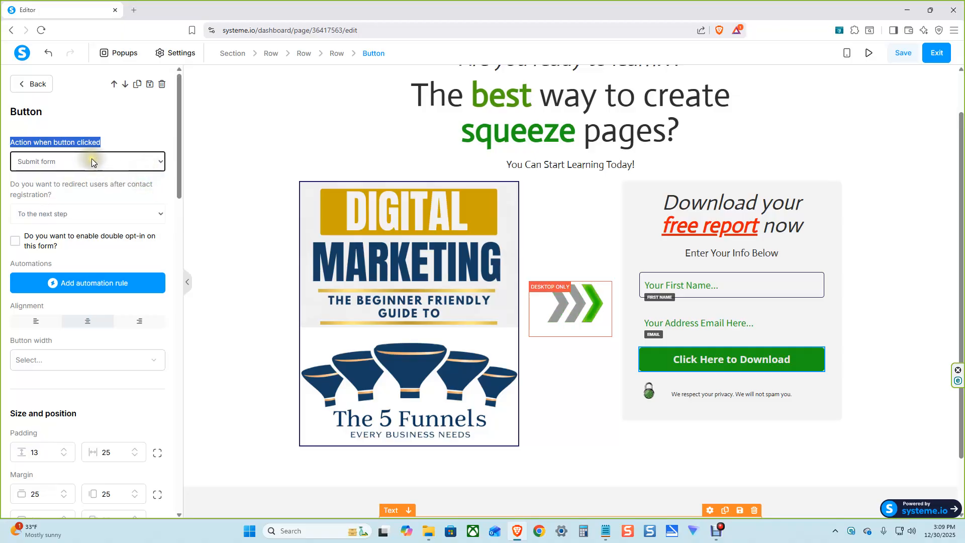
click(160, 215)
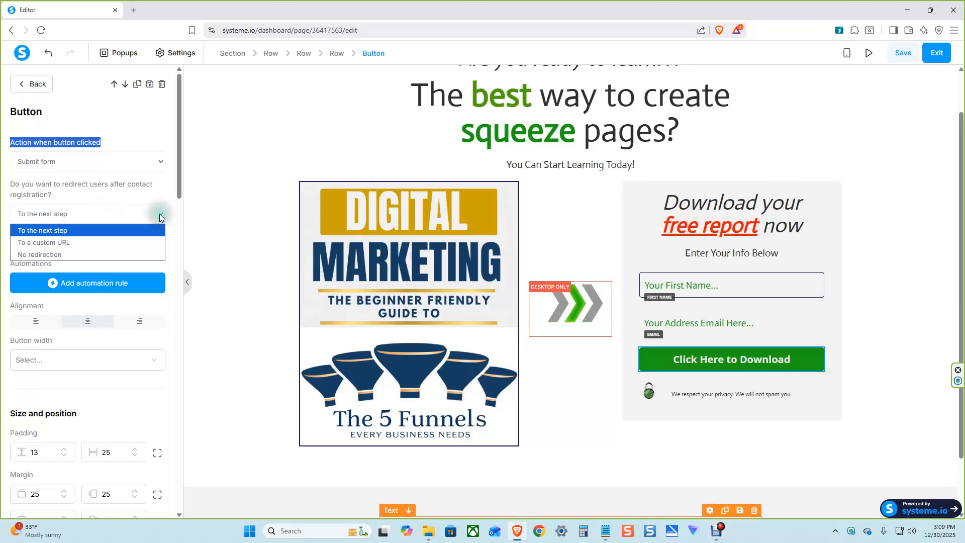
click(88, 231)
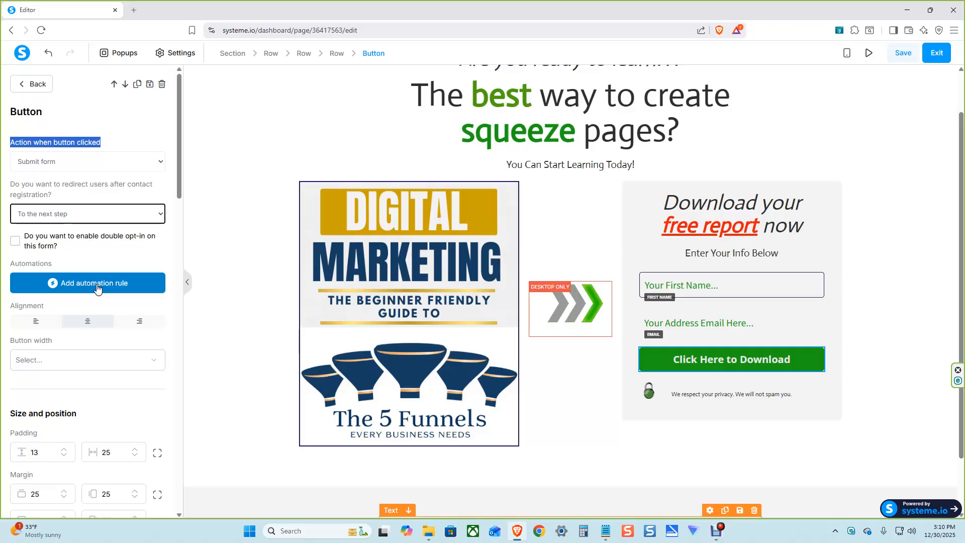
- Try the left and center alignments for the download button, settle on right alignment, and view the button width options
click(35, 323)
click(87, 323)
click(133, 324)
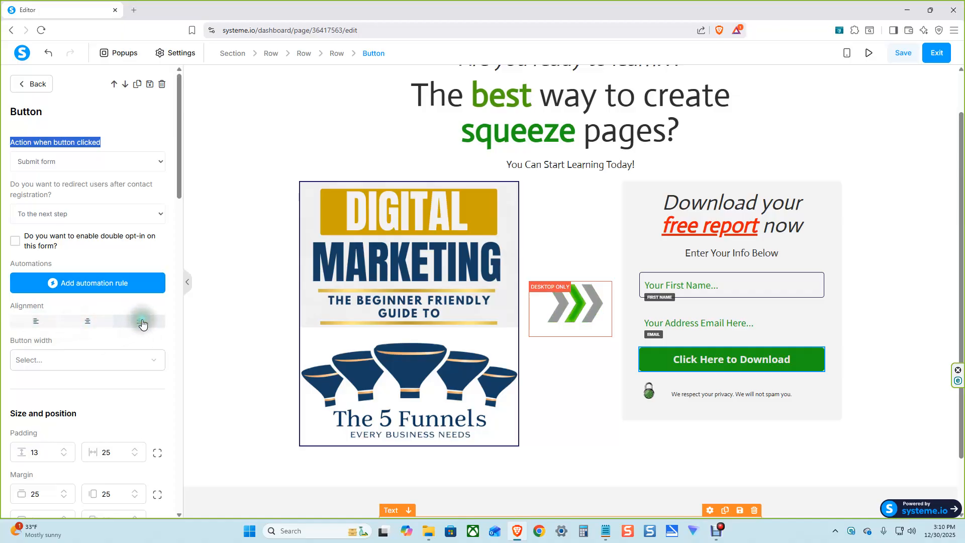
click(51, 360)
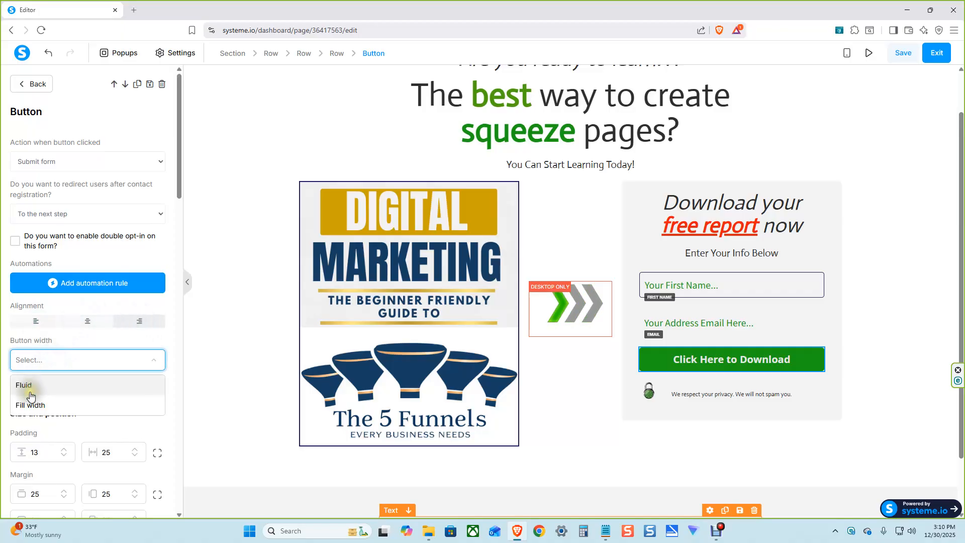
click(205, 330)
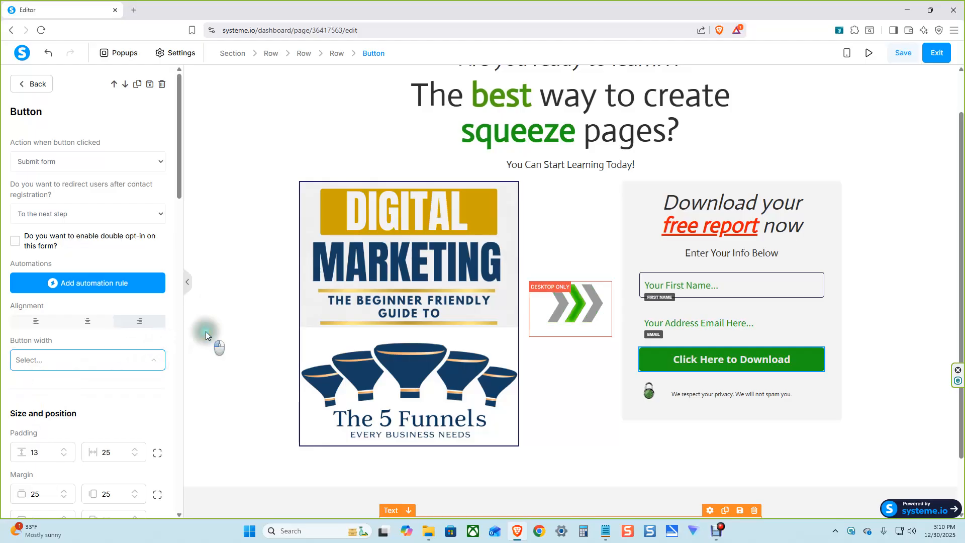
scroll(129, 336, down, 1)
scroll(129, 336, up, 1)
- Retype the end of the download button's text so it reads "Click Here to Download"
click(669, 366)
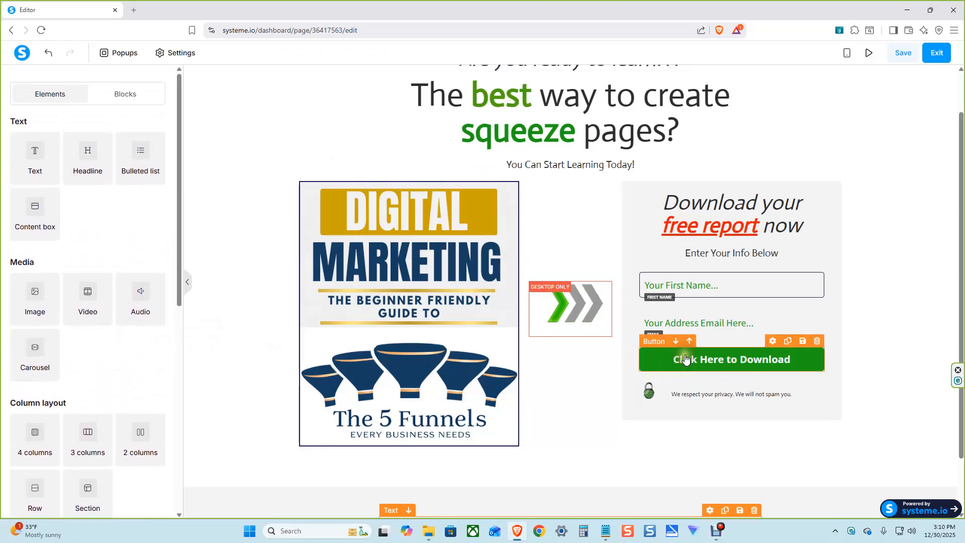
scroll(157, 253, down, 4)
scroll(157, 253, down, 3)
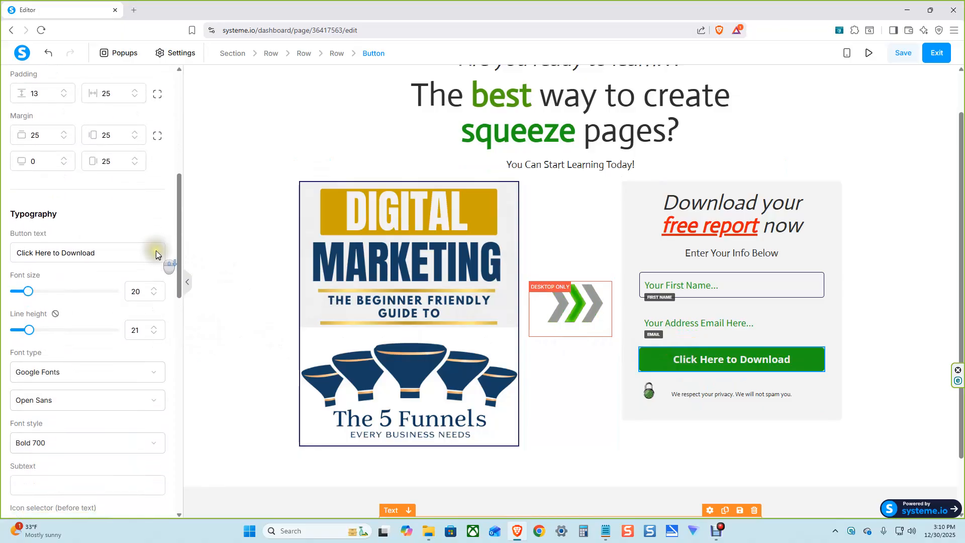
click(101, 211)
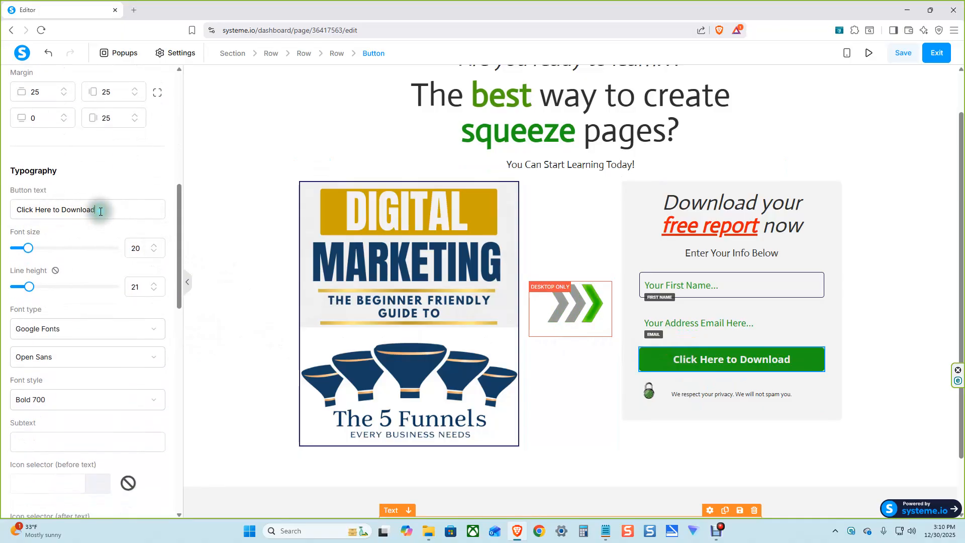
key(BackSpace)
key(BackSpace)
key(BackSpace)
key(BackSpace)
key(BackSpace)
key(BackSpace)
key(BackSpace)
key(BackSpace)
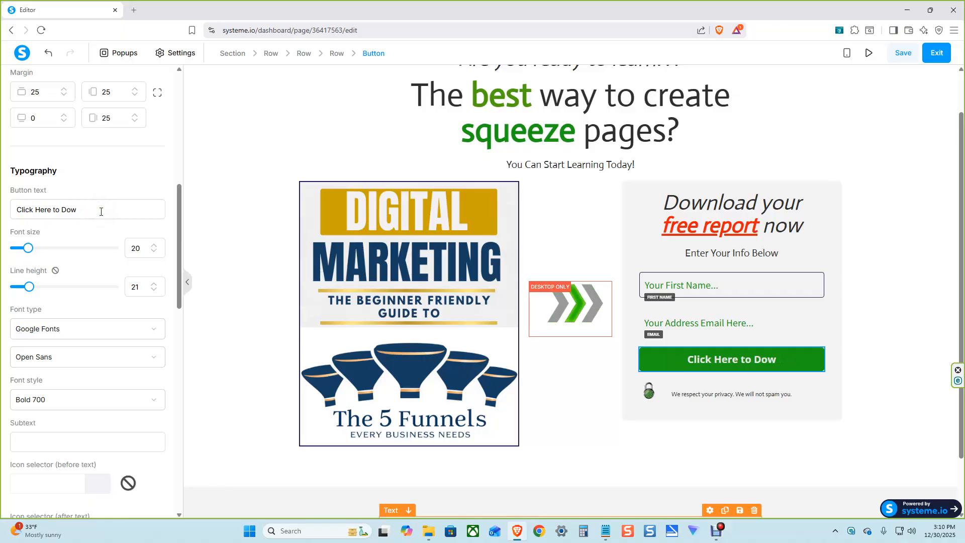
text(Downla)
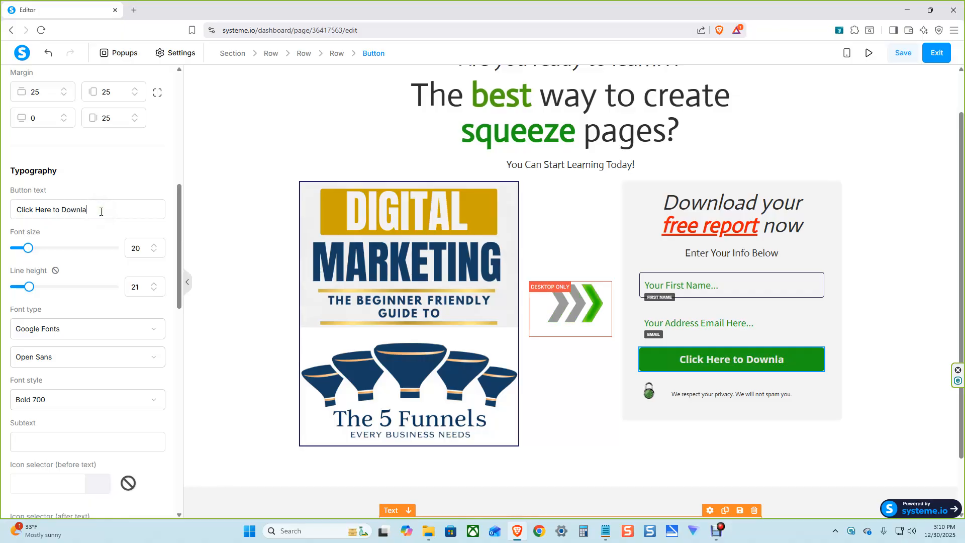
key(BackSpace)
text(oad)
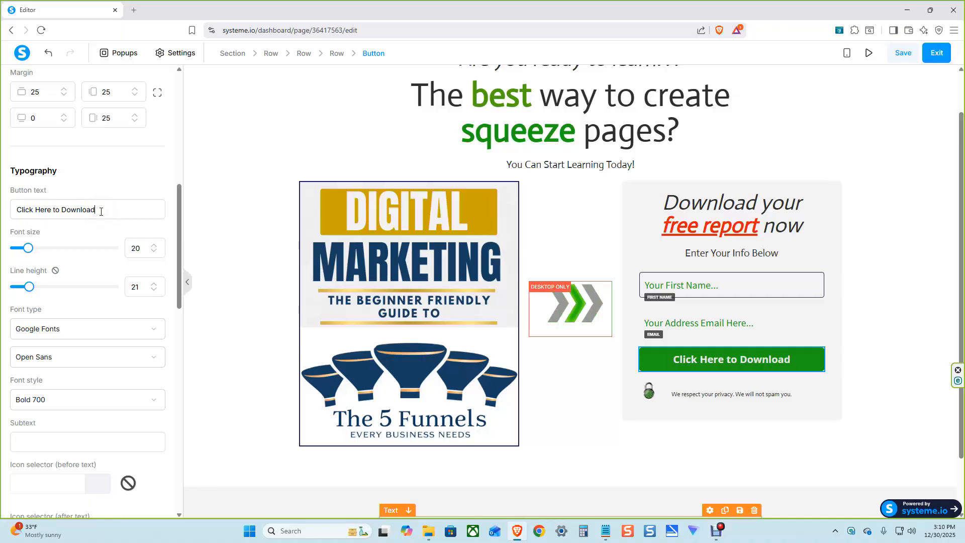
- Keep the download button's font size at 20 and set its line height to 20
mouse_move(26, 249)
mouse_down()
mouse_move(38, 252)
mouse_move(29, 253)
mouse_up()
drag(28, 287, 27, 286)
scroll(79, 314, down, 1)
scroll(79, 315, down, 1)
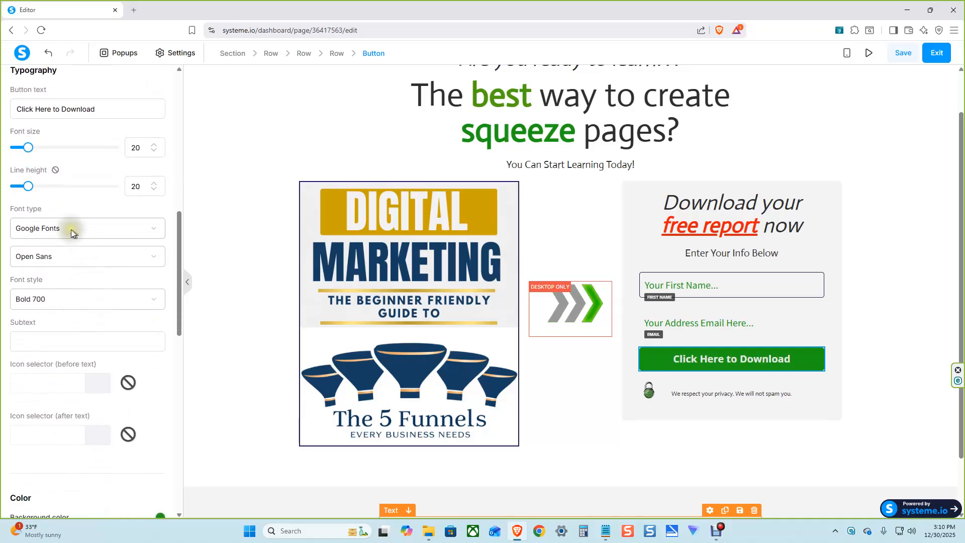
- Review the download button's font type, font family and font style options, and set its line height to 77
click(70, 228)
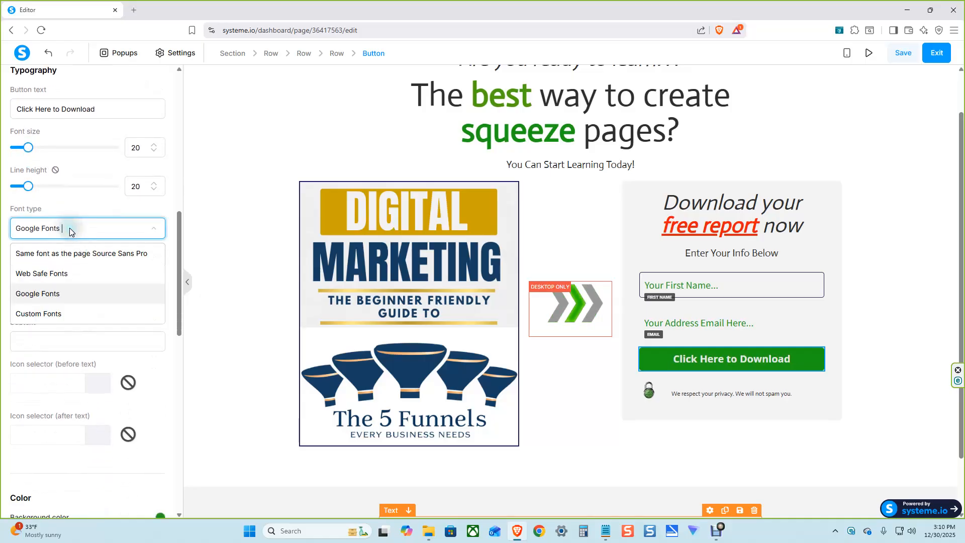
click(88, 187)
click(99, 256)
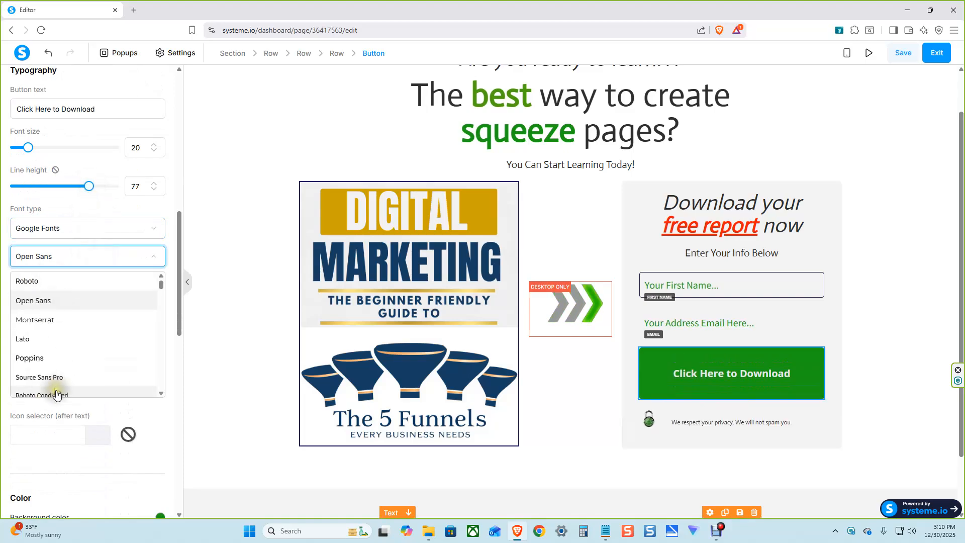
click(100, 206)
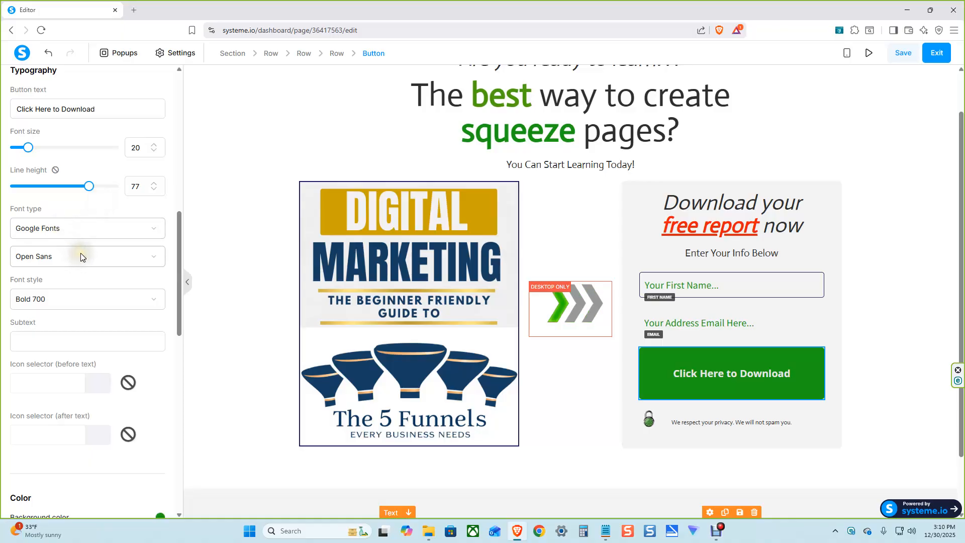
click(152, 300)
scroll(114, 392, down, 1)
scroll(106, 405, up, 1)
click(110, 280)
- Change the download button's background color to a bright orange
scroll(109, 279, down, 6)
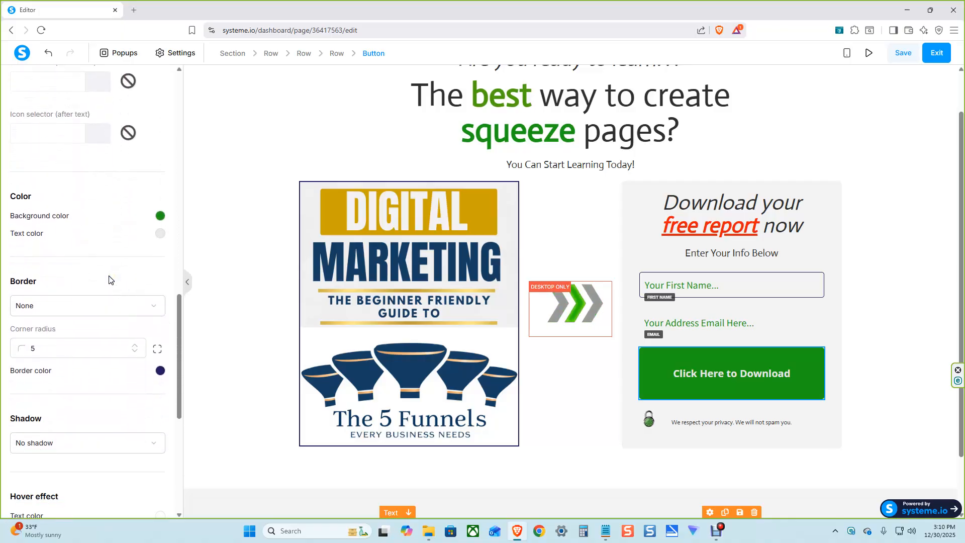
scroll(109, 280, down, 1)
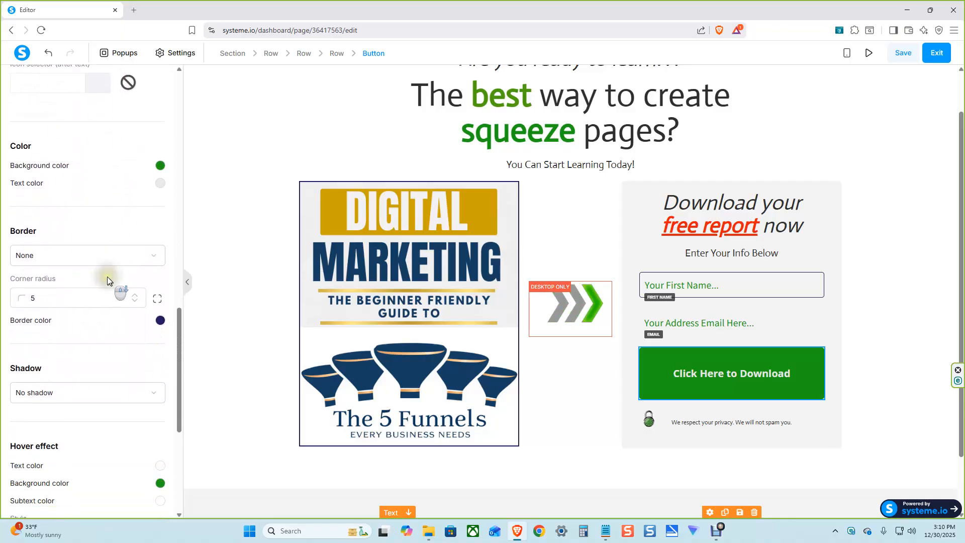
click(161, 165)
click(112, 301)
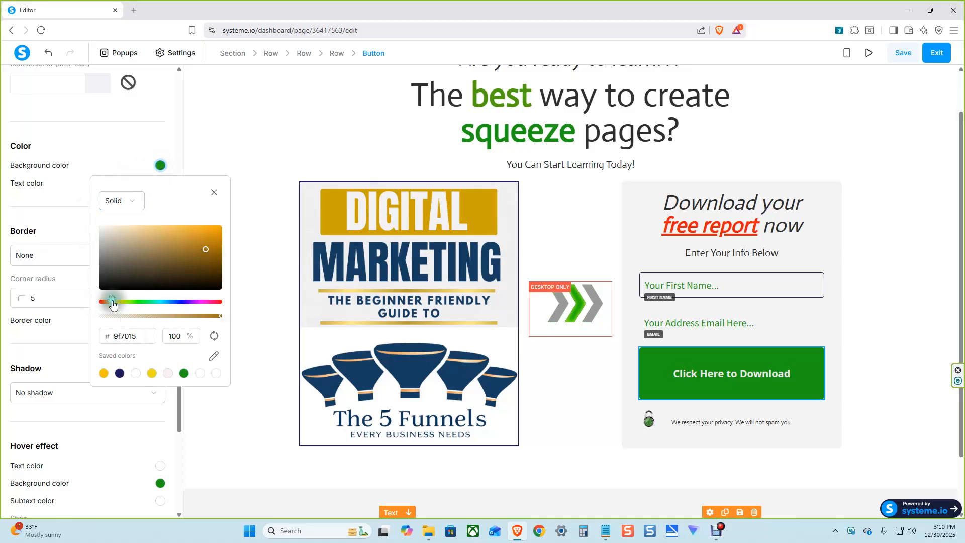
click(203, 228)
click(161, 166)
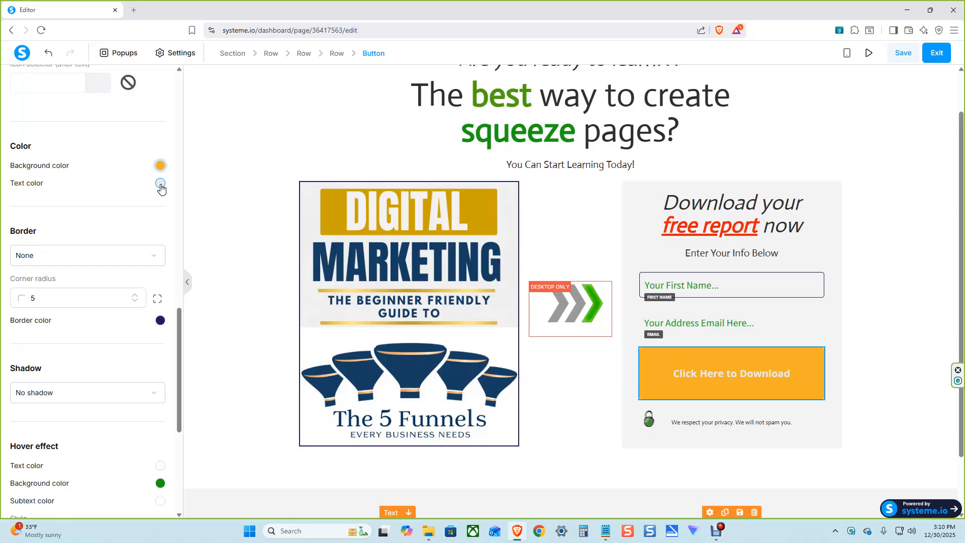
- Give the download button a full solid border with a width of 2
click(153, 255)
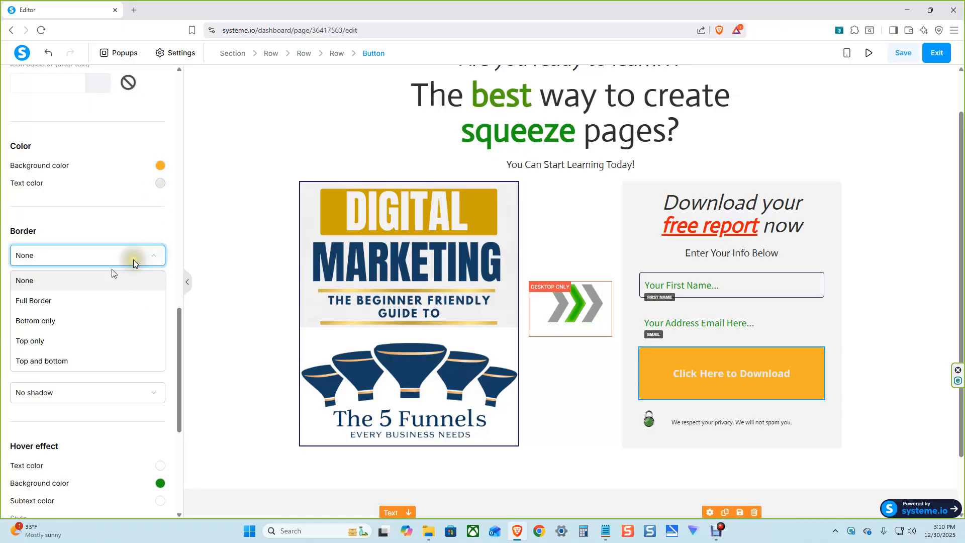
click(33, 300)
drag(25, 339, 33, 342)
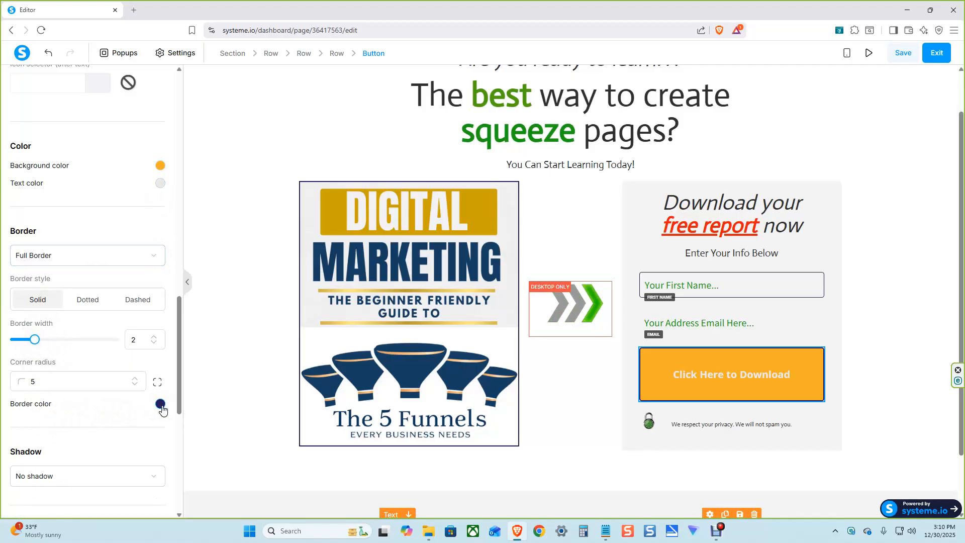
scroll(146, 224, down, 2)
scroll(147, 222, down, 1)
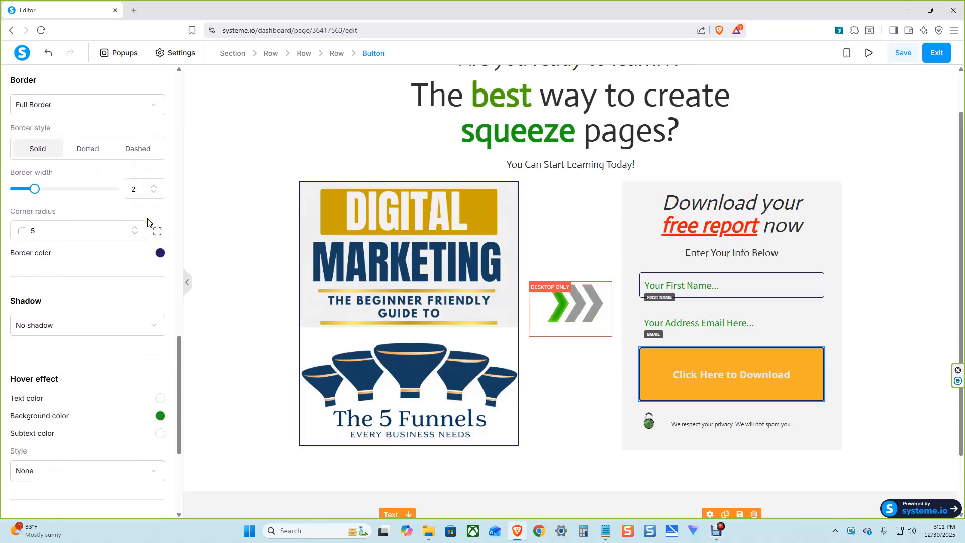
- Change the download button's text color to the saved dark navy blue
scroll(146, 219, down, 1)
scroll(147, 220, up, 3)
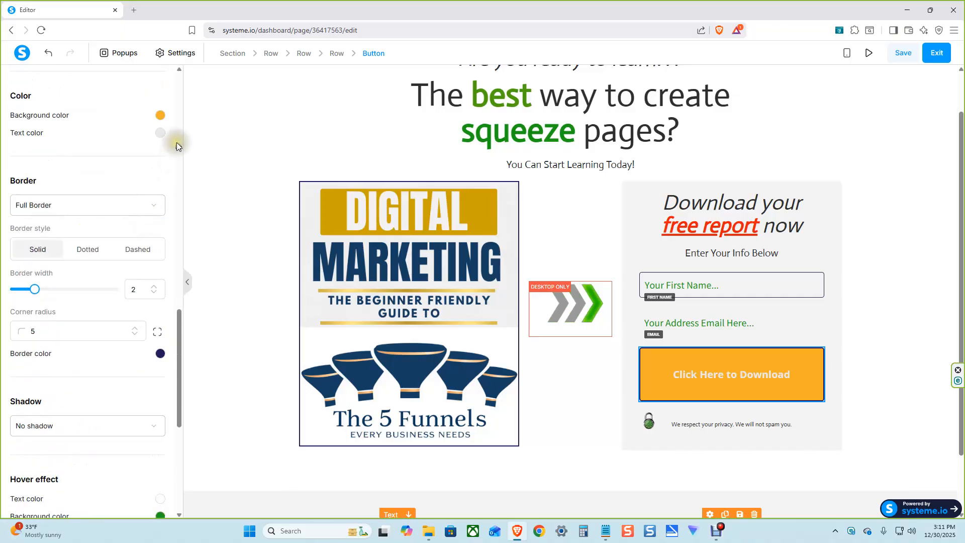
click(160, 134)
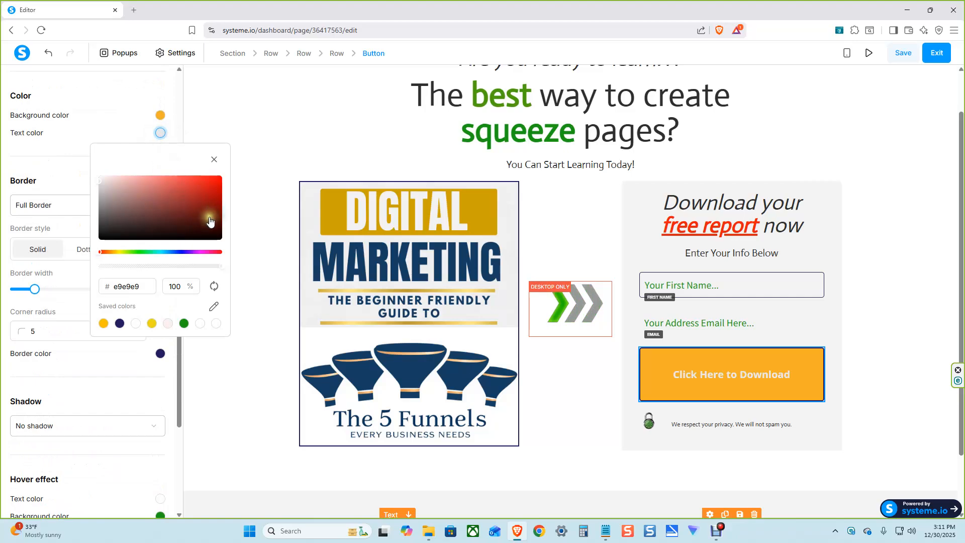
click(120, 323)
click(158, 133)
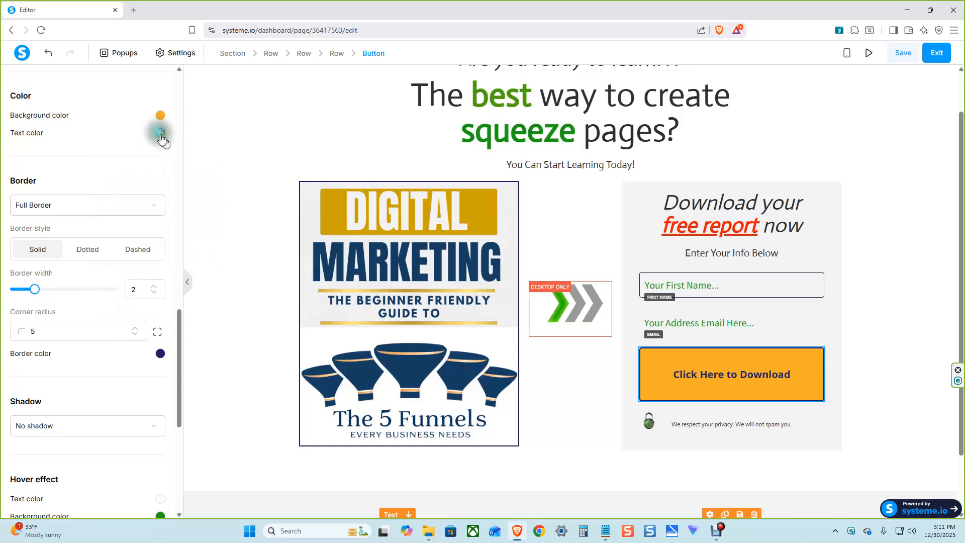
click(212, 143)
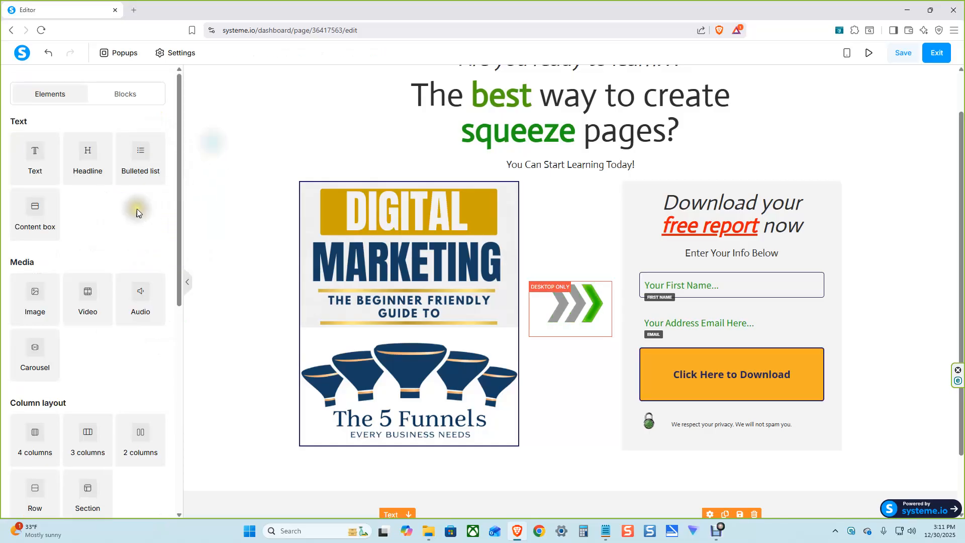
- Reduce the download button's line height to make the button noticeably slimmer
click(690, 389)
scroll(108, 248, down, 8)
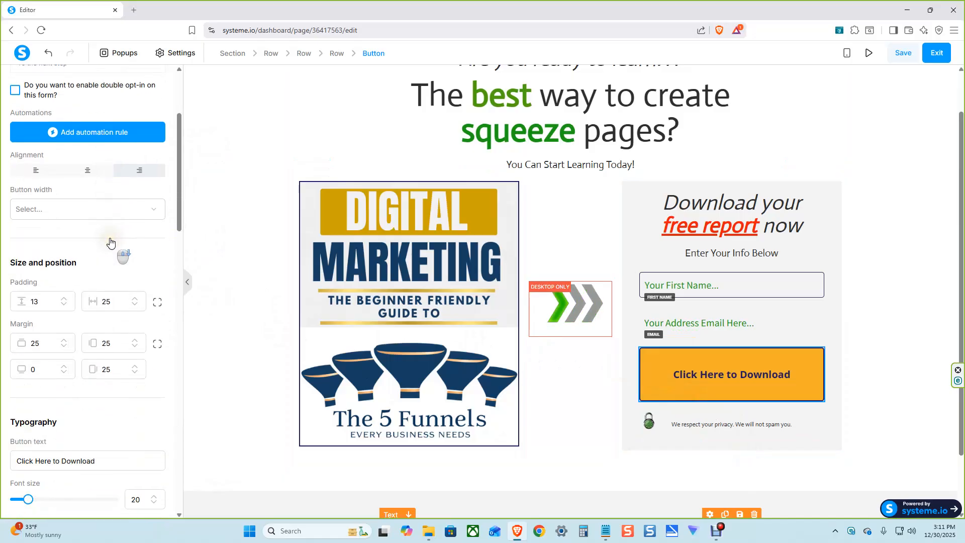
drag(90, 288, 40, 299)
scroll(86, 264, down, 8)
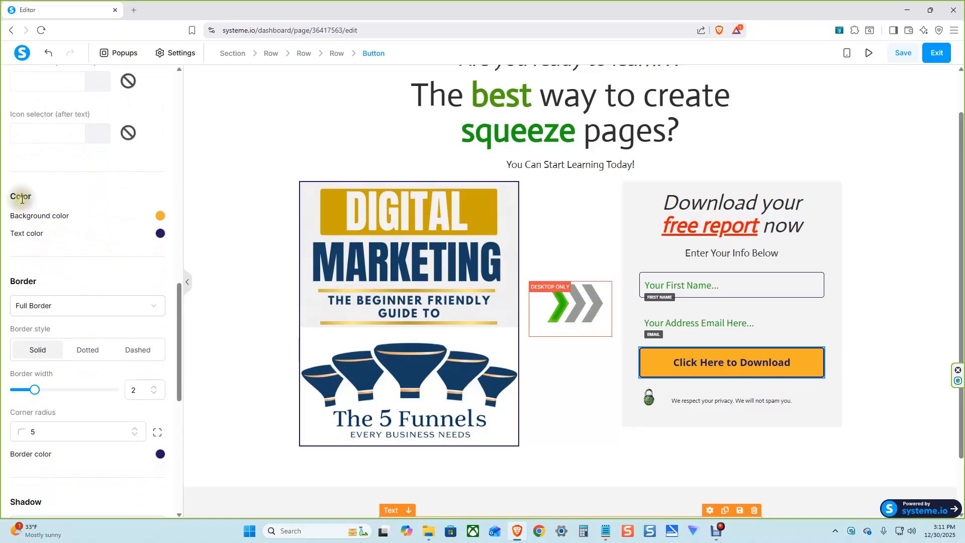
- Review the download button's border, shadow and hover effect settings, and check its hover colors on the page
scroll(92, 200, down, 6)
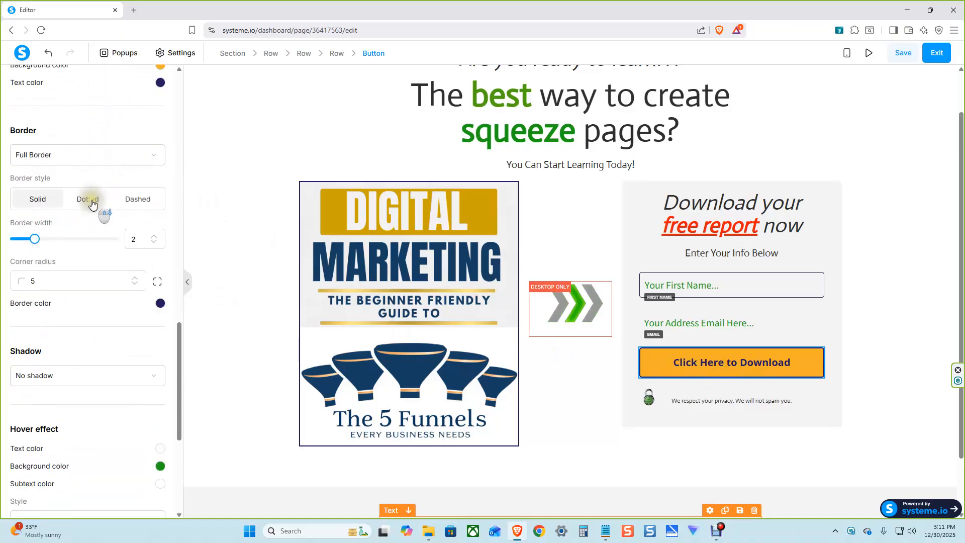
scroll(99, 190, down, 2)
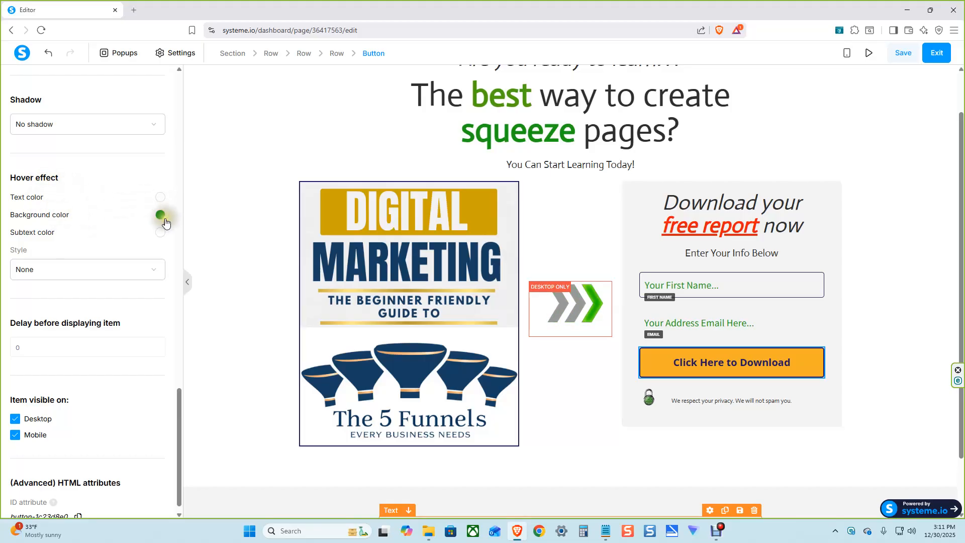
click(221, 211)
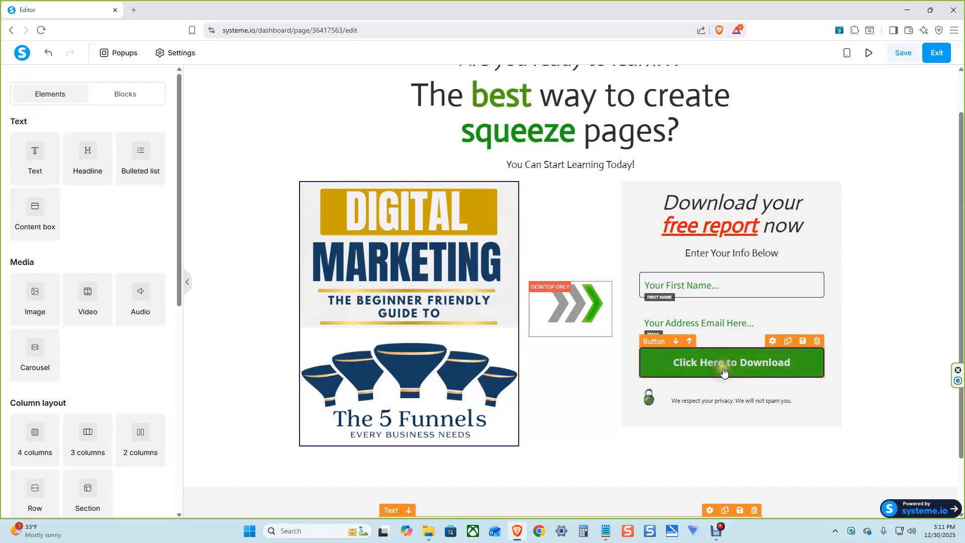